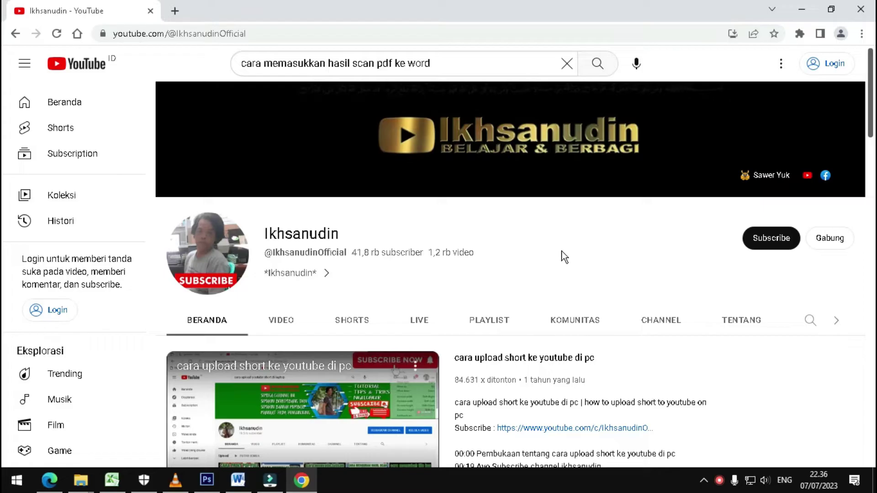
- Show the desktop, open This PC maximised, and select SKRIPSI HI.docx in Pictures
{"action": "right_click", "coordinate": [403, 480]}
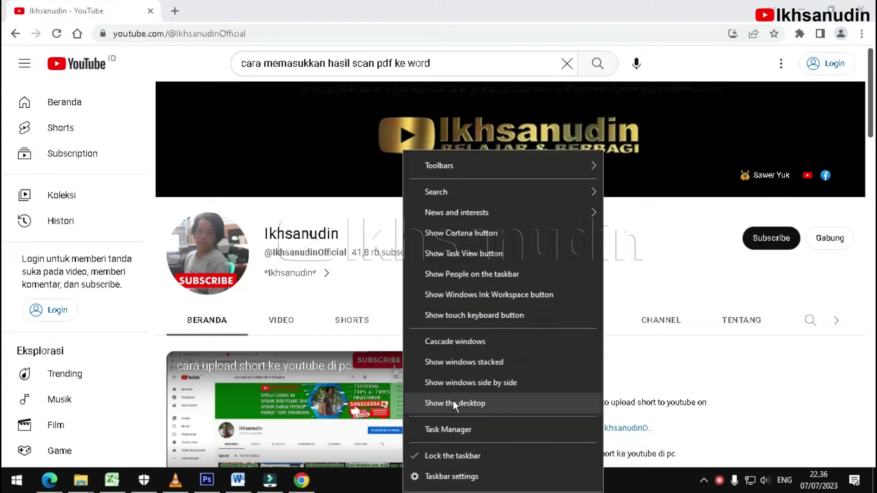
{"action": "left_click", "coordinate": [453, 401]}
{"action": "double_click", "coordinate": [25, 25]}
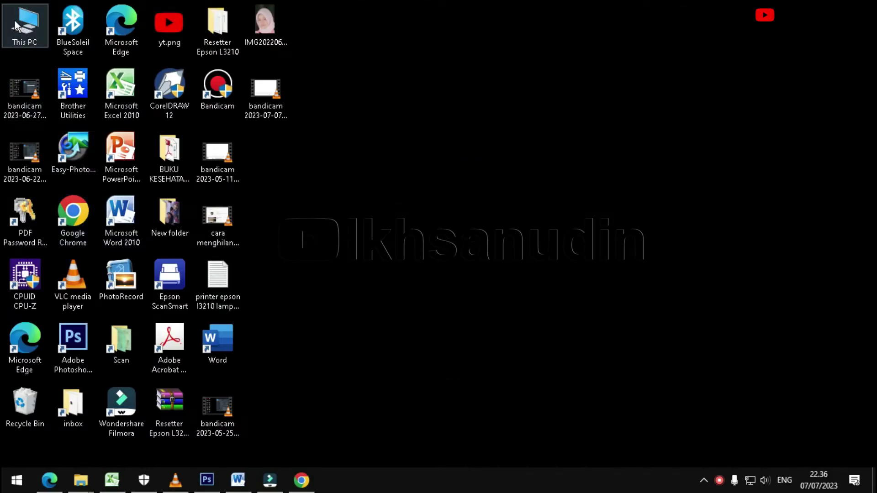
{"action": "left_click", "coordinate": [489, 10]}
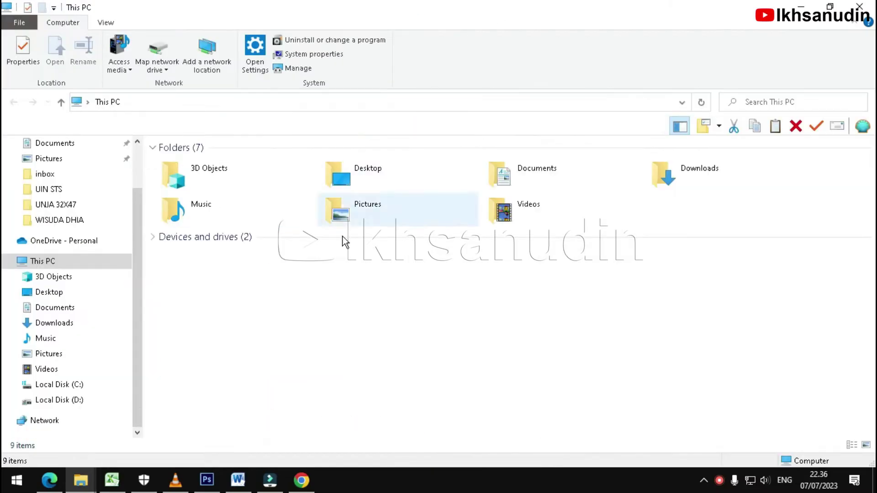
{"action": "left_click", "coordinate": [49, 353]}
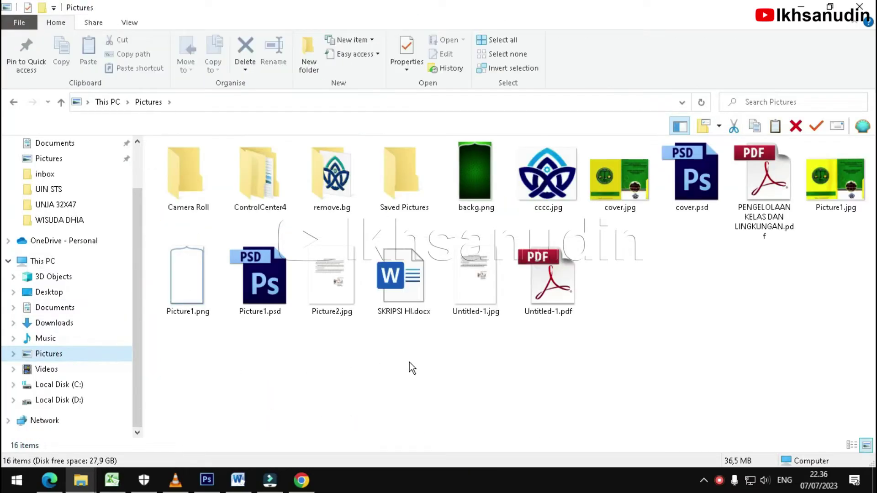
{"action": "left_click", "coordinate": [408, 293]}
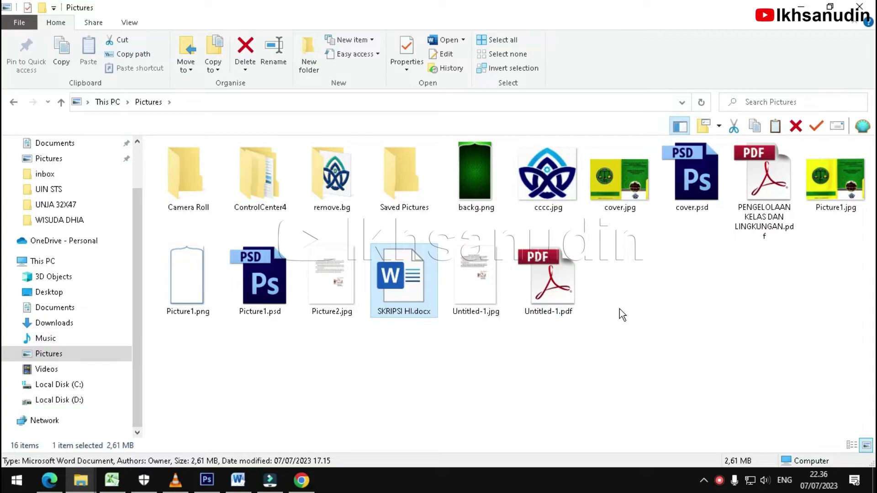
- Open SKRIPSI HI.docx in Word and scroll down to the PERNYATAAN ORISINALITAS page 5
{"action": "double_click", "coordinate": [403, 283]}
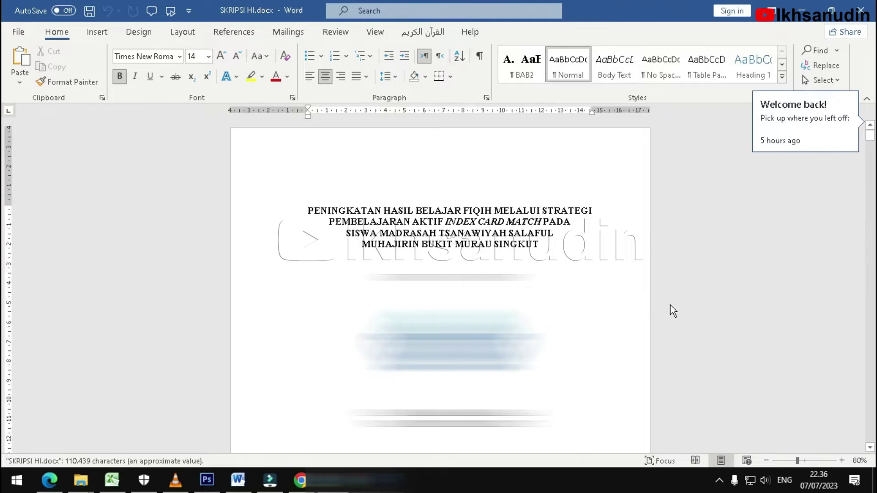
{"action": "scroll", "coordinate": [638, 336], "scroll_direction": "down", "scroll_amount": 2}
{"action": "scroll", "coordinate": [640, 340], "scroll_direction": "down", "scroll_amount": 4}
{"action": "scroll", "coordinate": [640, 340], "scroll_direction": "down", "scroll_amount": 3}
{"action": "scroll", "coordinate": [640, 340], "scroll_direction": "down", "scroll_amount": 3}
{"action": "scroll", "coordinate": [640, 340], "scroll_direction": "down", "scroll_amount": 3}
{"action": "scroll", "coordinate": [640, 340], "scroll_direction": "down", "scroll_amount": 3}
{"action": "scroll", "coordinate": [639, 340], "scroll_direction": "down", "scroll_amount": 3}
{"action": "scroll", "coordinate": [638, 337], "scroll_direction": "down", "scroll_amount": 3}
{"action": "scroll", "coordinate": [637, 335], "scroll_direction": "down", "scroll_amount": 3}
{"action": "scroll", "coordinate": [636, 335], "scroll_direction": "down", "scroll_amount": 3}
{"action": "scroll", "coordinate": [636, 335], "scroll_direction": "down", "scroll_amount": 3}
{"action": "scroll", "coordinate": [635, 334], "scroll_direction": "down", "scroll_amount": 3}
{"action": "scroll", "coordinate": [634, 333], "scroll_direction": "up", "scroll_amount": 1}
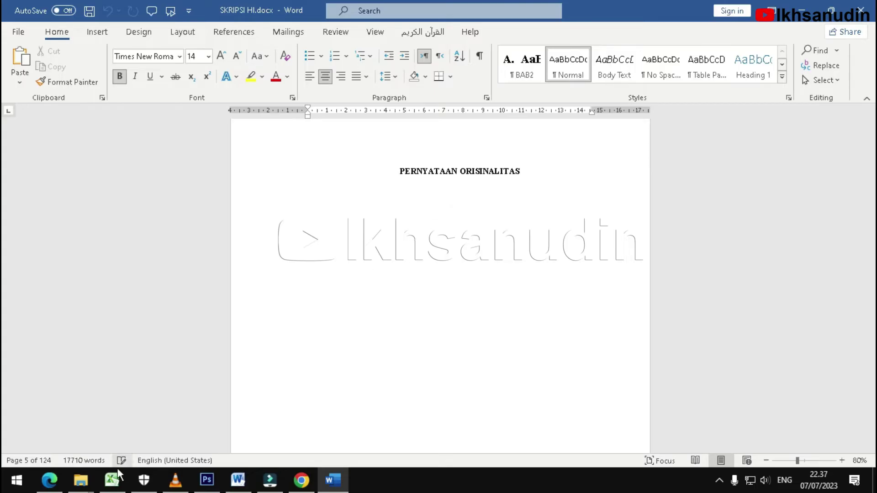
{"action": "left_click", "coordinate": [81, 480]}
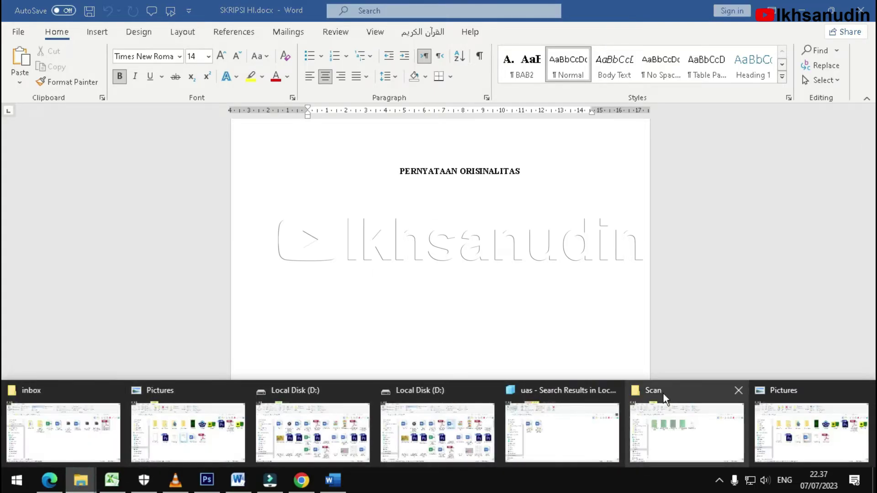
{"action": "left_click", "coordinate": [671, 397]}
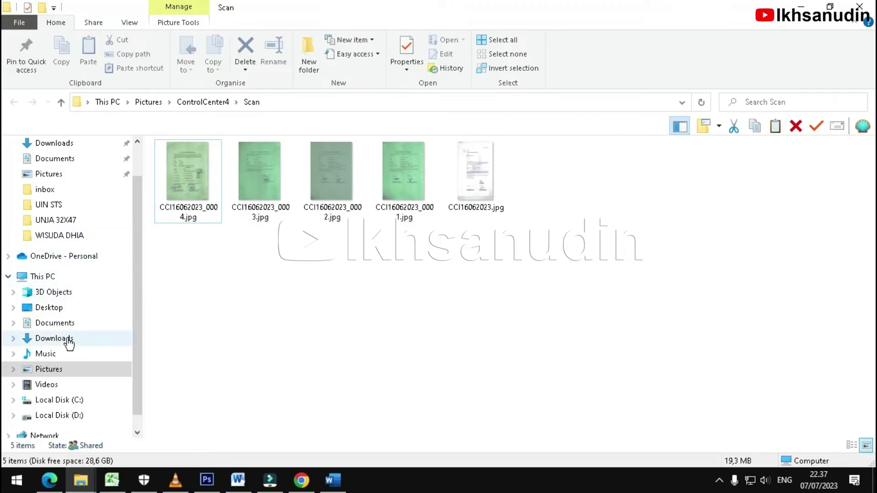
{"action": "left_click", "coordinate": [68, 371]}
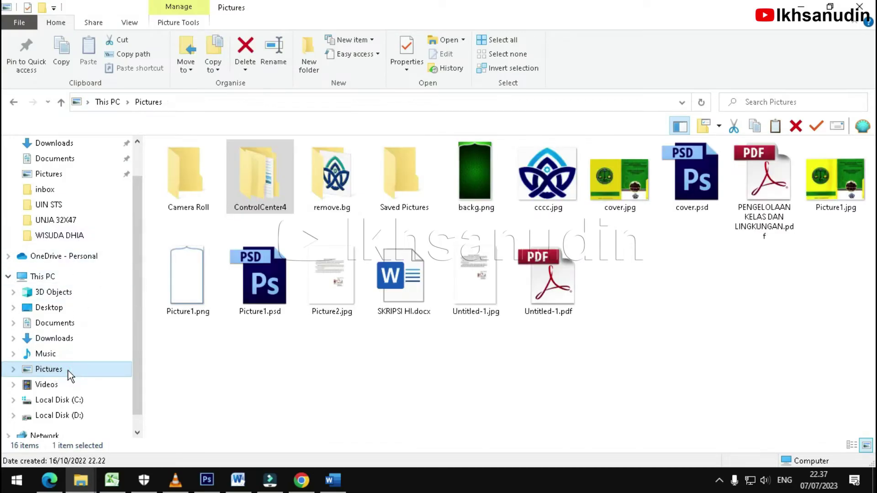
{"action": "left_click", "coordinate": [548, 279]}
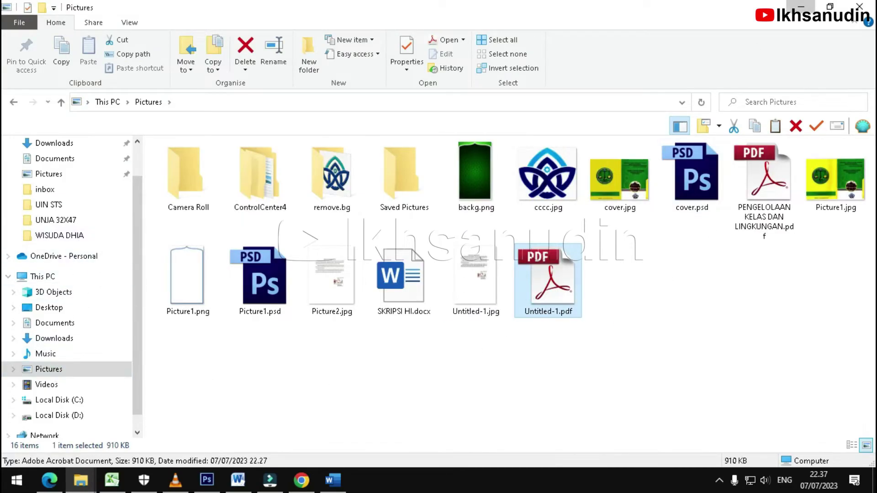
{"action": "left_click", "coordinate": [802, 7]}
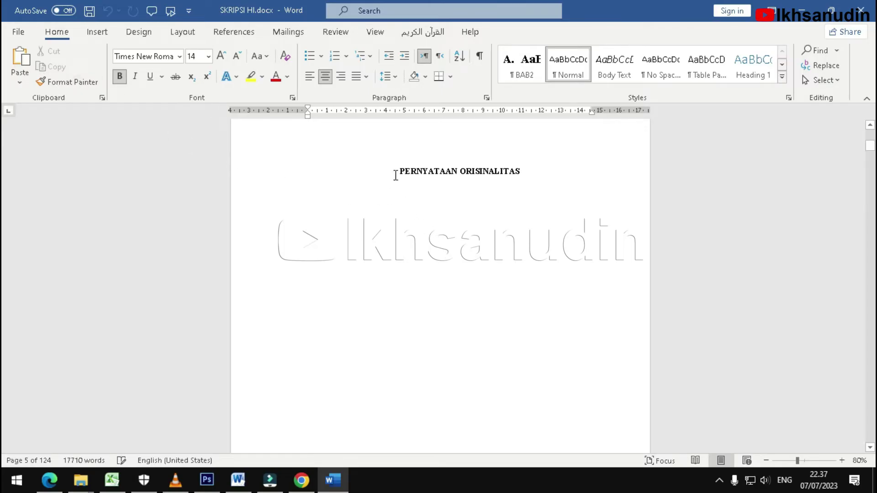
- Delete the PERNYATAAN ORISINALITAS heading and reset page 5's empty line to plain text
{"action": "left_click_drag", "start_coordinate": [396, 172], "coordinate": [521, 173]}
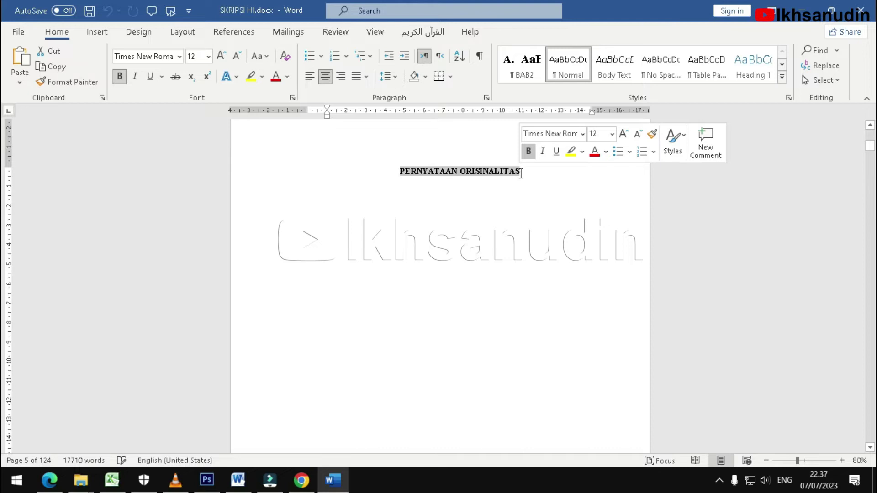
{"action": "key", "text": "Delete"}
{"action": "scroll", "coordinate": [520, 185], "scroll_direction": "up", "scroll_amount": 3}
{"action": "scroll", "coordinate": [508, 216], "scroll_direction": "down", "scroll_amount": 1}
{"action": "key", "text": "Delete"}
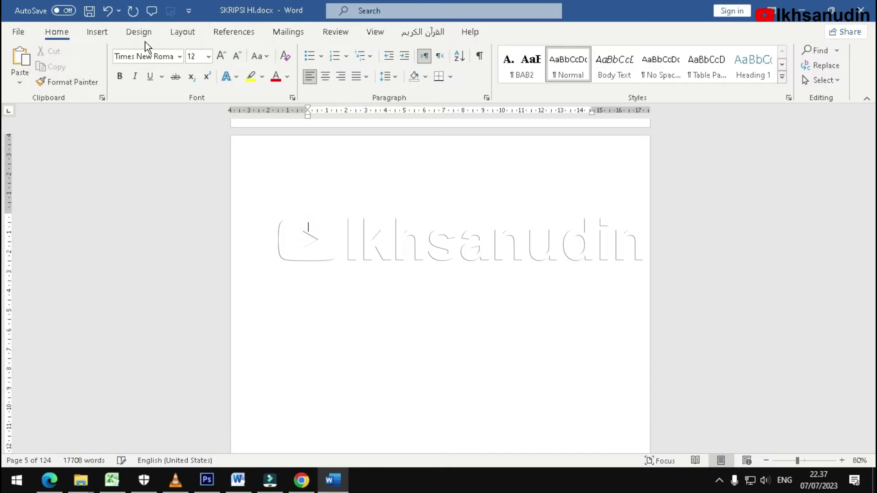
{"action": "left_click", "coordinate": [105, 33]}
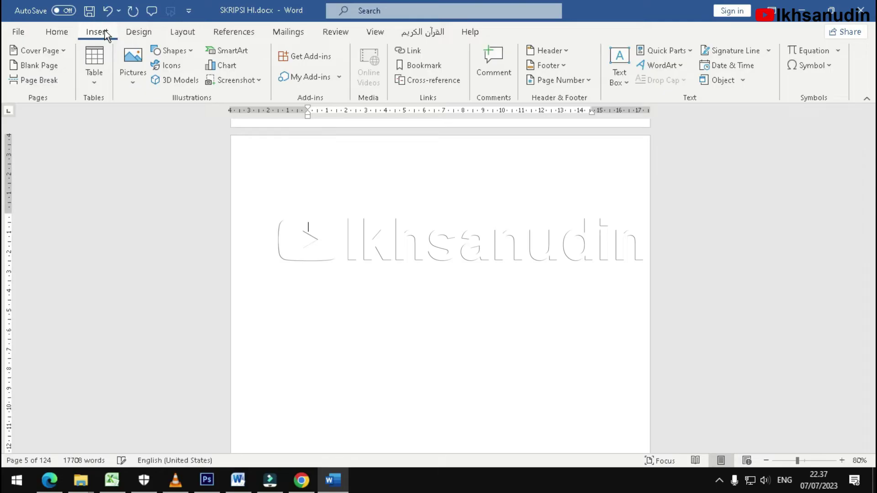
- Open the Object dialog on its Create from File tab and start browsing for a file
{"action": "left_click", "coordinate": [730, 81]}
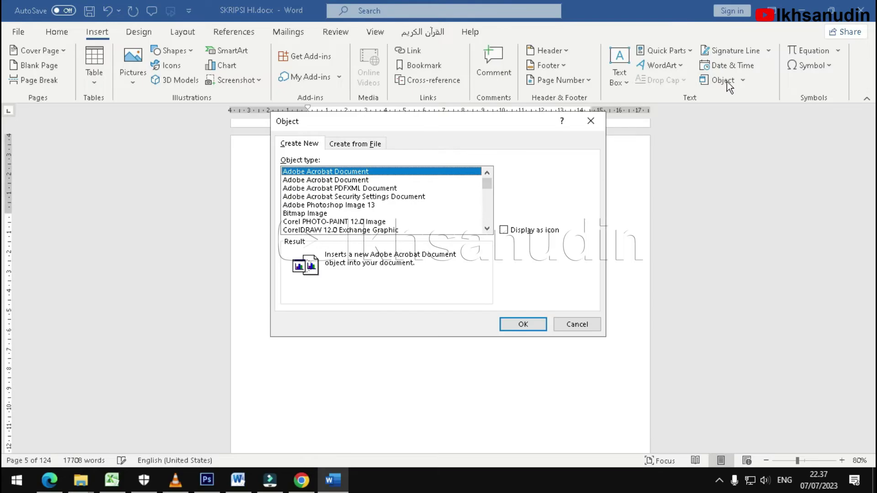
{"action": "left_click", "coordinate": [366, 144]}
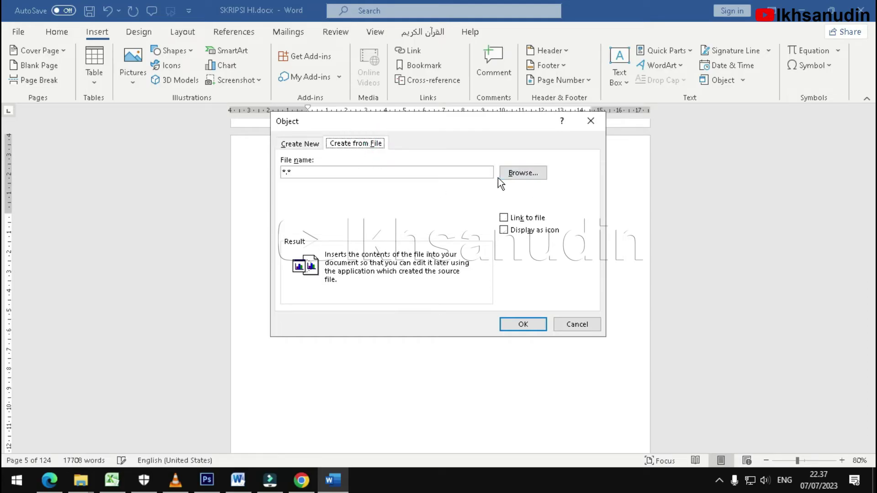
{"action": "left_click", "coordinate": [531, 174]}
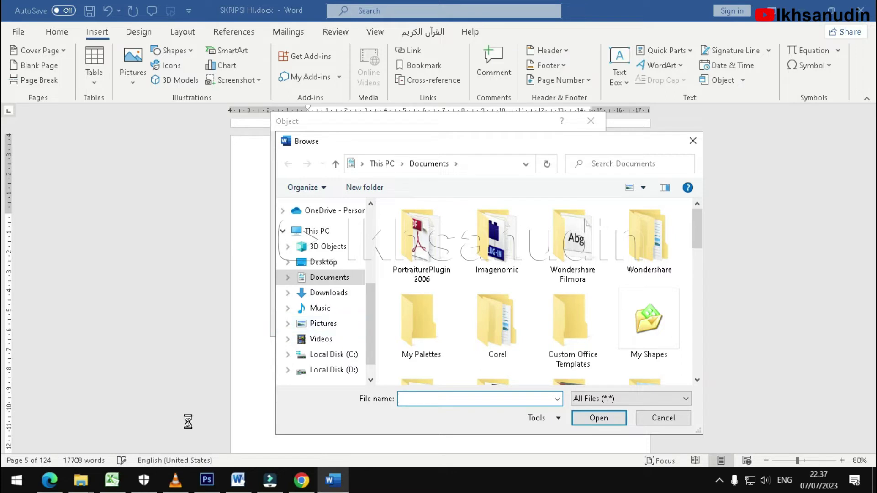
- Pick Untitled-1.pdf from the Pictures folder and embed it as an object
{"action": "left_click", "coordinate": [80, 480]}
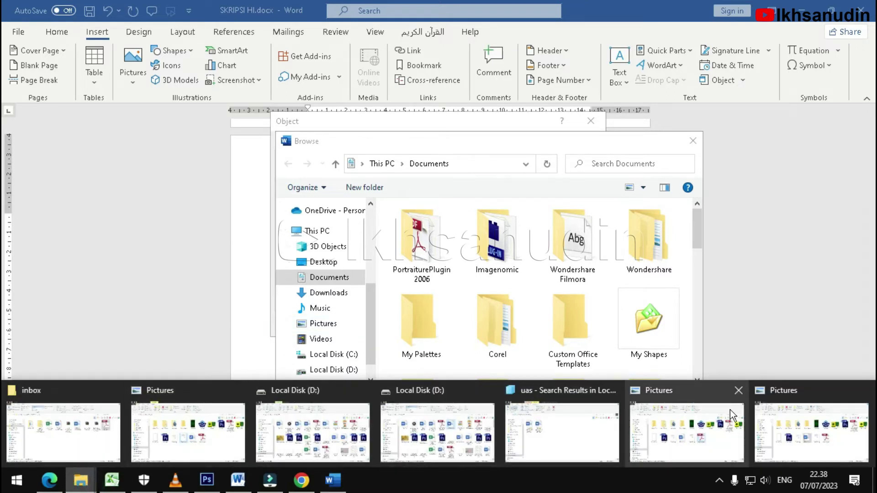
{"action": "left_click", "coordinate": [808, 397]}
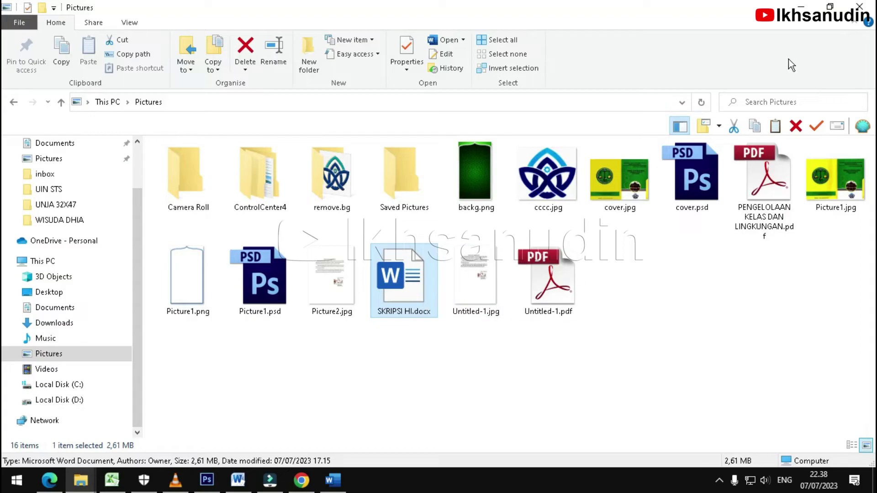
{"action": "left_click", "coordinate": [340, 480]}
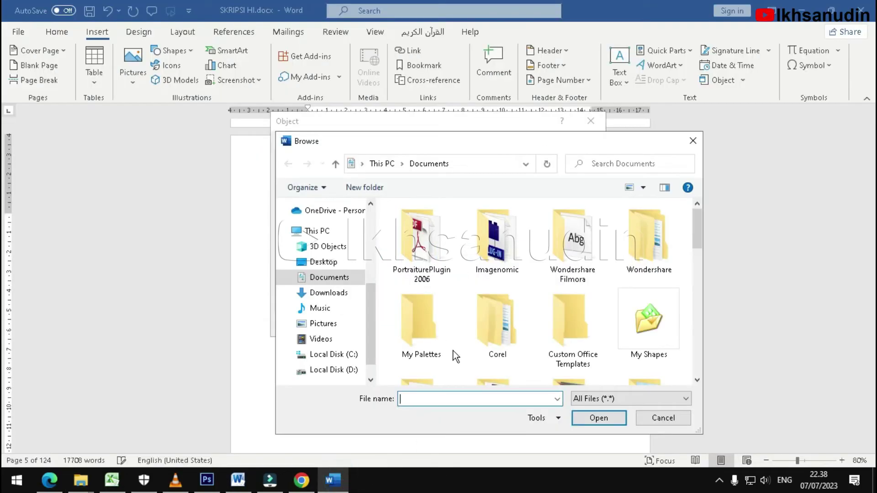
{"action": "left_click", "coordinate": [331, 325]}
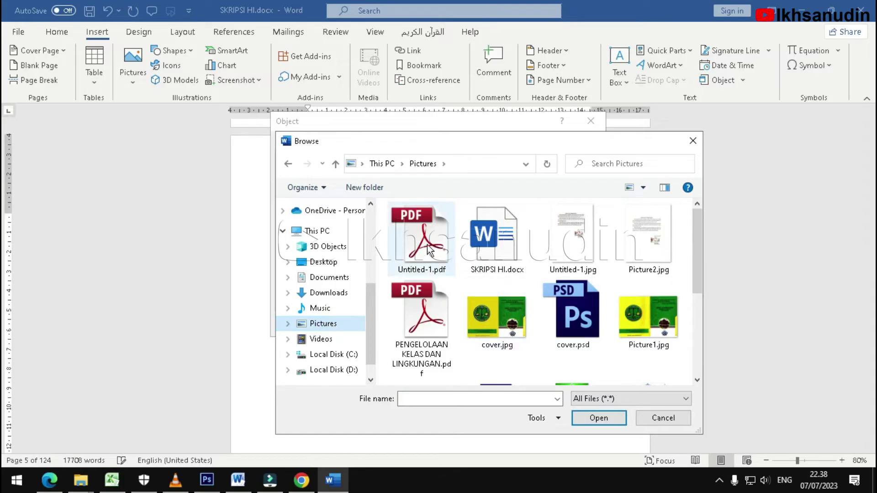
{"action": "left_click", "coordinate": [442, 254]}
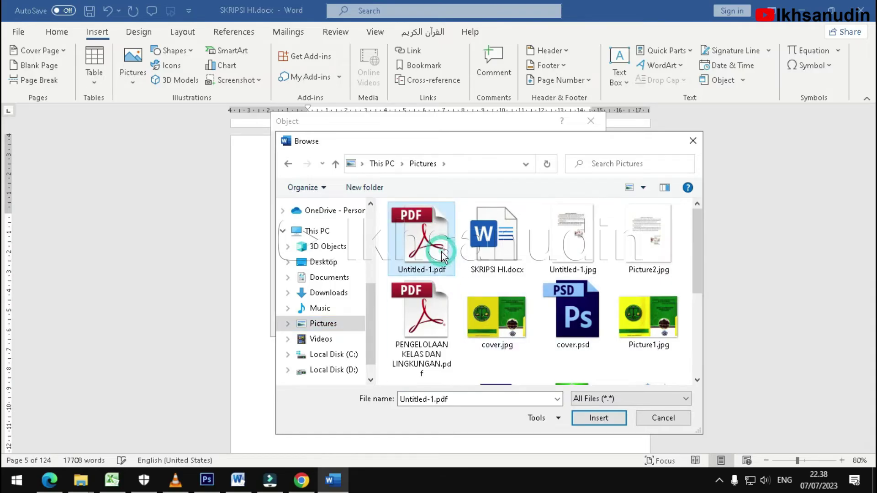
{"action": "left_click", "coordinate": [427, 242]}
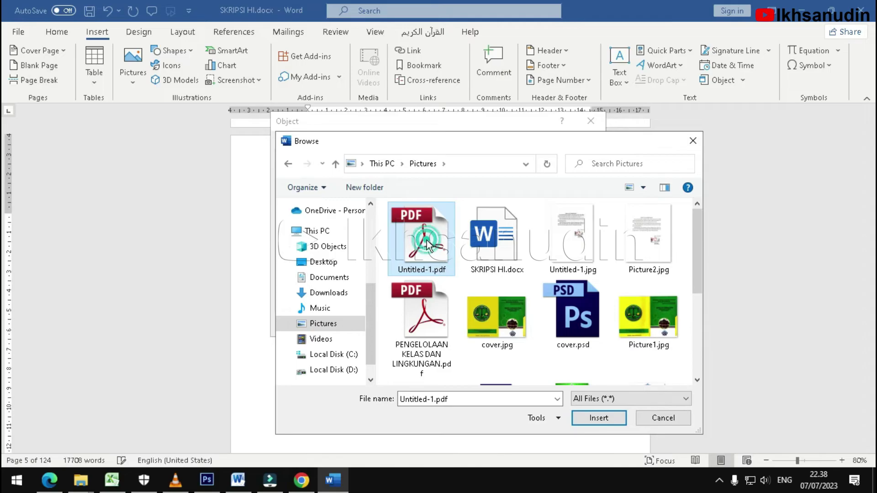
{"action": "left_click", "coordinate": [589, 420]}
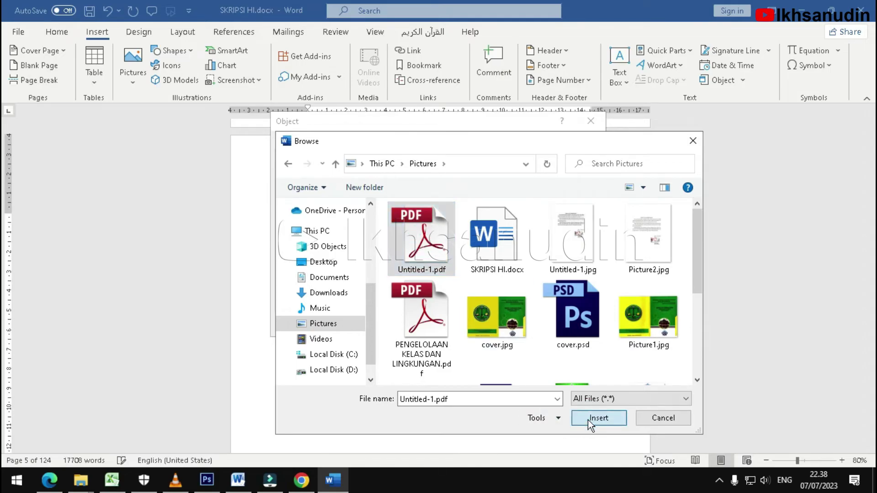
{"action": "left_click", "coordinate": [521, 325]}
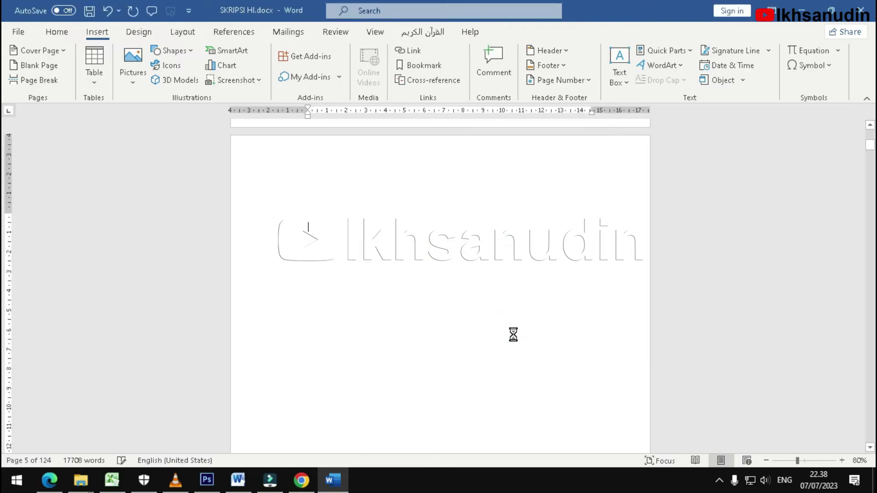
{"action": "scroll", "coordinate": [501, 334], "scroll_direction": "up", "scroll_amount": 5}
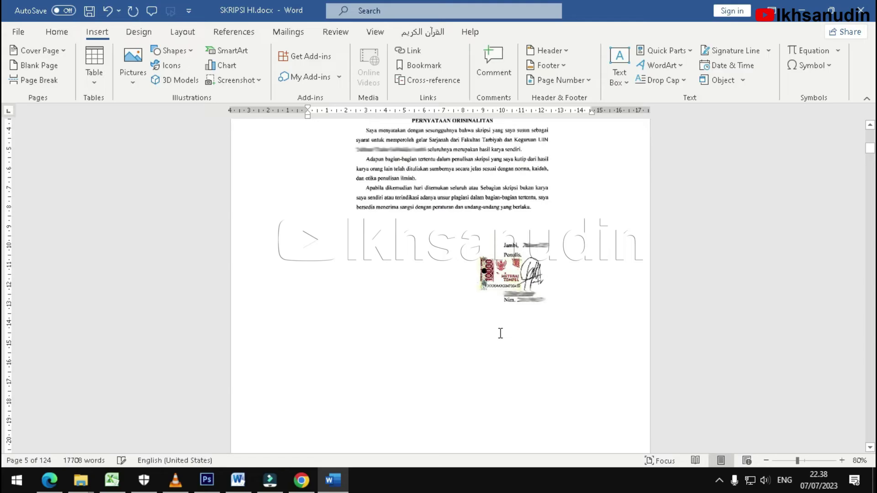
{"action": "scroll", "coordinate": [501, 334], "scroll_direction": "up", "scroll_amount": 3}
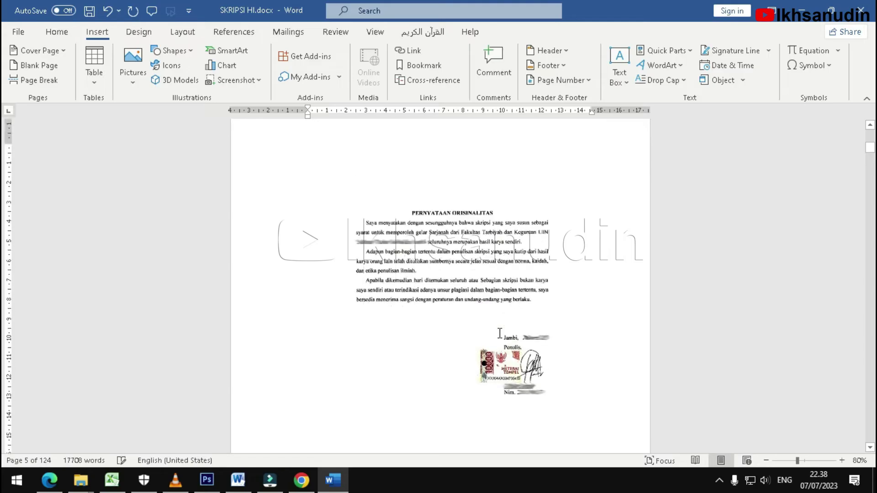
{"action": "left_click", "coordinate": [466, 295]}
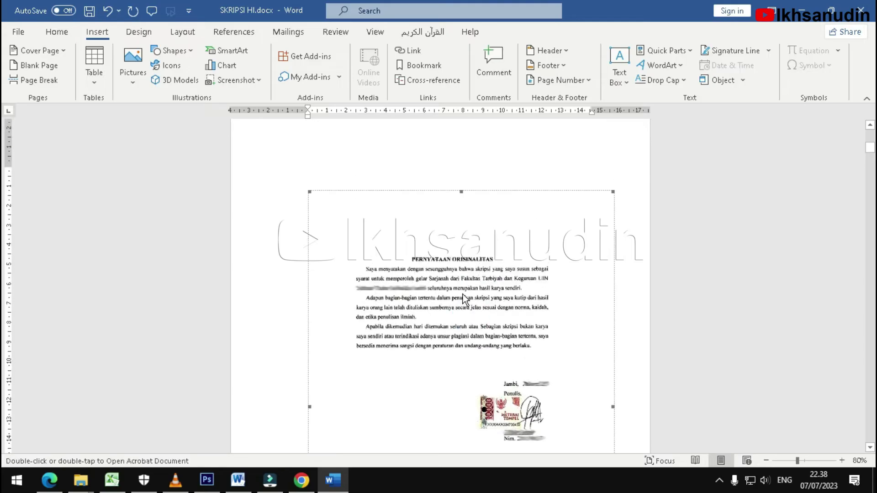
{"action": "scroll", "coordinate": [463, 295], "scroll_direction": "down", "scroll_amount": 7}
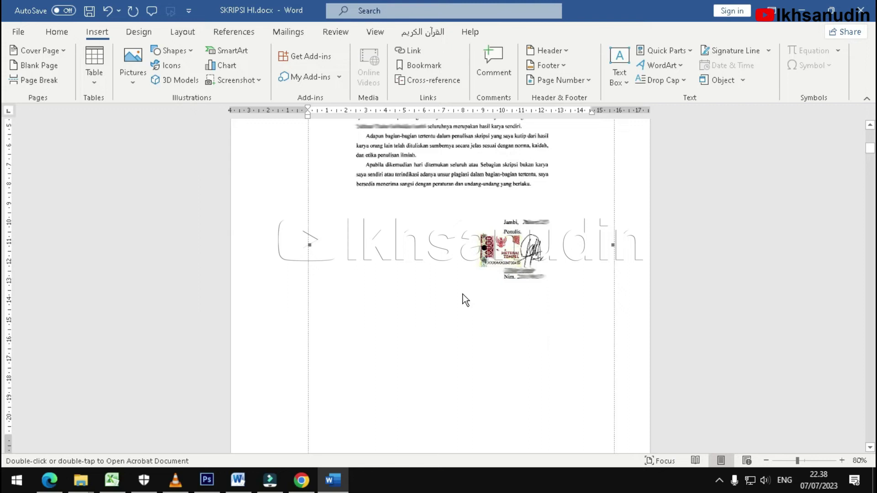
{"action": "scroll", "coordinate": [463, 294], "scroll_direction": "up", "scroll_amount": 6}
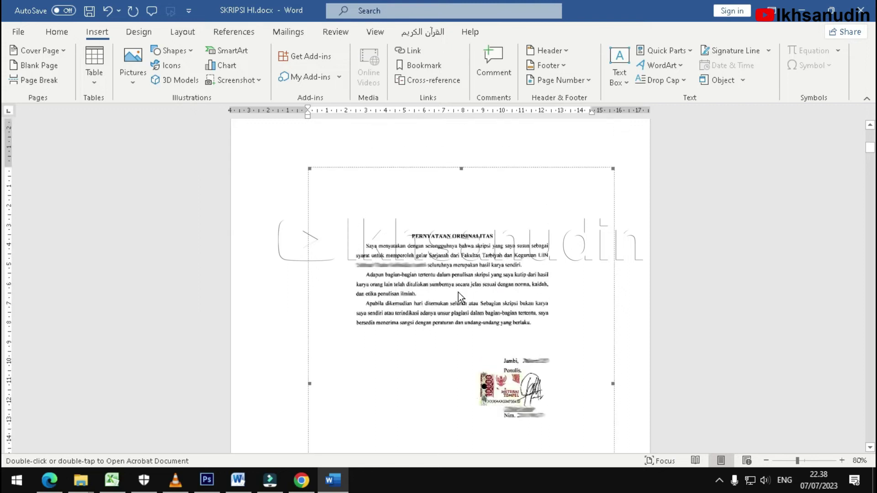
{"action": "scroll", "coordinate": [437, 239], "scroll_direction": "down", "scroll_amount": 2}
{"action": "scroll", "coordinate": [437, 239], "scroll_direction": "down", "scroll_amount": 3}
{"action": "scroll", "coordinate": [438, 242], "scroll_direction": "down", "scroll_amount": 3}
{"action": "scroll", "coordinate": [484, 260], "scroll_direction": "down", "scroll_amount": 3}
{"action": "scroll", "coordinate": [499, 265], "scroll_direction": "down", "scroll_amount": 2}
{"action": "scroll", "coordinate": [502, 270], "scroll_direction": "down", "scroll_amount": 4}
{"action": "scroll", "coordinate": [503, 270], "scroll_direction": "up", "scroll_amount": 6}
{"action": "scroll", "coordinate": [501, 270], "scroll_direction": "up", "scroll_amount": 9}
{"action": "scroll", "coordinate": [500, 270], "scroll_direction": "up", "scroll_amount": 5}
{"action": "scroll", "coordinate": [501, 271], "scroll_direction": "up", "scroll_amount": 5}
{"action": "scroll", "coordinate": [498, 272], "scroll_direction": "up", "scroll_amount": 5}
{"action": "scroll", "coordinate": [493, 274], "scroll_direction": "up", "scroll_amount": 5}
{"action": "scroll", "coordinate": [493, 276], "scroll_direction": "up", "scroll_amount": 5}
{"action": "scroll", "coordinate": [480, 278], "scroll_direction": "up", "scroll_amount": 5}
{"action": "scroll", "coordinate": [462, 279], "scroll_direction": "up", "scroll_amount": 5}
{"action": "scroll", "coordinate": [447, 280], "scroll_direction": "up", "scroll_amount": 5}
{"action": "scroll", "coordinate": [447, 280], "scroll_direction": "up", "scroll_amount": 2}
{"action": "scroll", "coordinate": [457, 297], "scroll_direction": "up", "scroll_amount": 4}
{"action": "scroll", "coordinate": [480, 320], "scroll_direction": "down", "scroll_amount": 3}
{"action": "scroll", "coordinate": [502, 347], "scroll_direction": "down", "scroll_amount": 4}
{"action": "scroll", "coordinate": [502, 347], "scroll_direction": "down", "scroll_amount": 5}
{"action": "scroll", "coordinate": [502, 345], "scroll_direction": "down", "scroll_amount": 5}
{"action": "scroll", "coordinate": [505, 343], "scroll_direction": "down", "scroll_amount": 5}
{"action": "scroll", "coordinate": [505, 343], "scroll_direction": "down", "scroll_amount": 5}
{"action": "scroll", "coordinate": [504, 345], "scroll_direction": "down", "scroll_amount": 3}
{"action": "scroll", "coordinate": [425, 298], "scroll_direction": "up", "scroll_amount": 5}
{"action": "scroll", "coordinate": [424, 286], "scroll_direction": "up", "scroll_amount": 5}
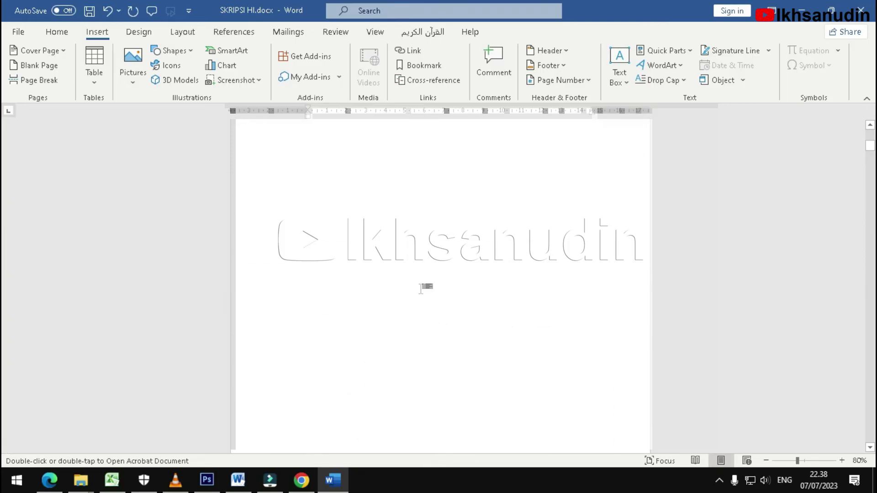
{"action": "scroll", "coordinate": [405, 276], "scroll_direction": "up", "scroll_amount": 5}
- Delete the empty page in SKRIPSI HI.docx
{"action": "left_click", "coordinate": [382, 254]}
{"action": "left_click", "coordinate": [338, 272]}
{"action": "key", "text": "Delete"}
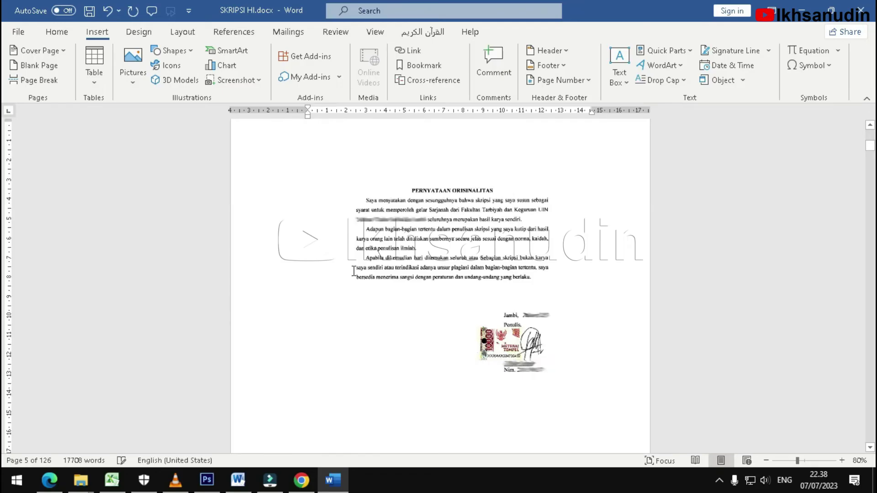
- Select the statement object, then paste the clipboard contents onto the following page
{"action": "left_click", "coordinate": [424, 210]}
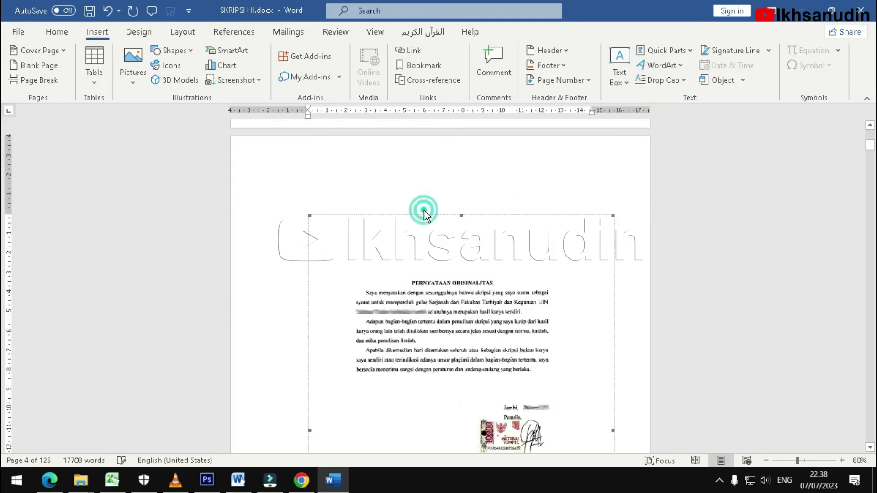
{"action": "scroll", "coordinate": [503, 334], "scroll_direction": "down", "scroll_amount": 3}
{"action": "scroll", "coordinate": [528, 356], "scroll_direction": "down", "scroll_amount": 4}
{"action": "scroll", "coordinate": [457, 338], "scroll_direction": "down", "scroll_amount": 3}
{"action": "left_click", "coordinate": [368, 302]}
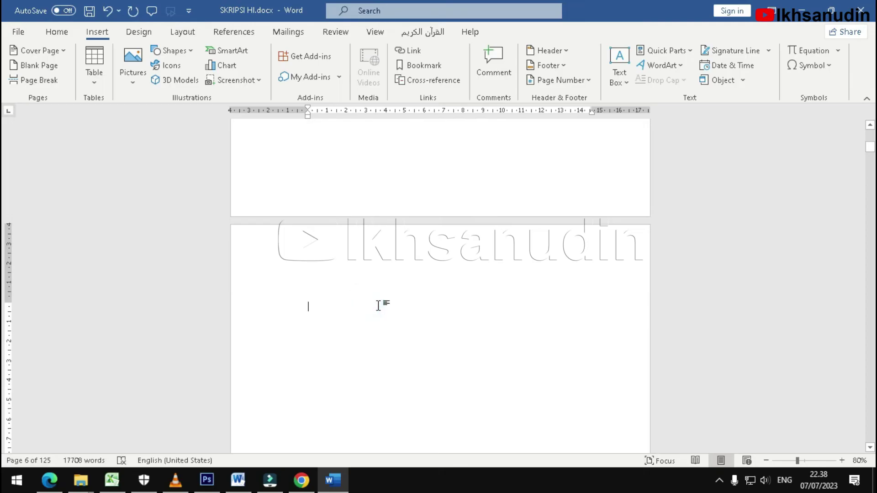
{"action": "key", "text": "ctrl+v"}
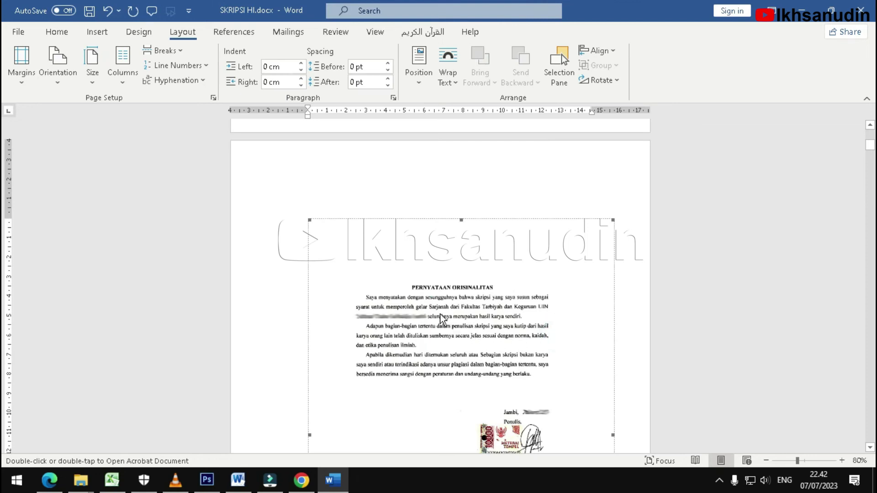
- Crop the blank top and right margins off the scanned statement
{"action": "right_click", "coordinate": [425, 295]}
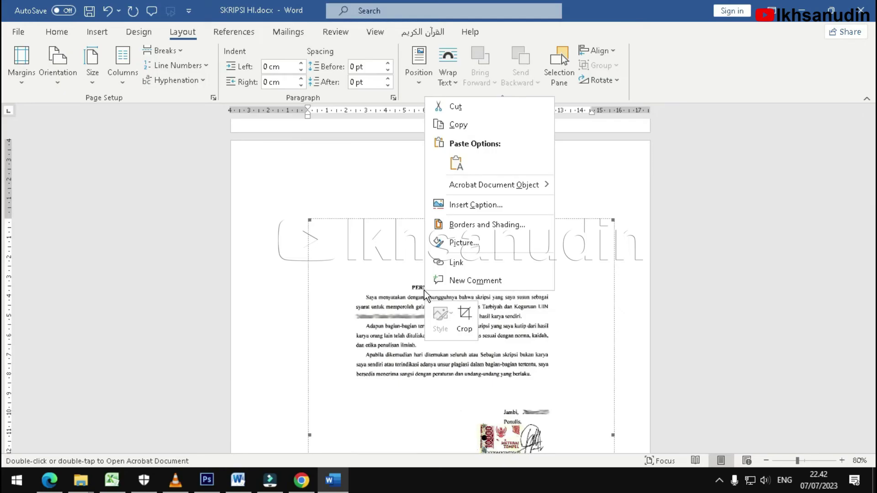
{"action": "left_click", "coordinate": [466, 320]}
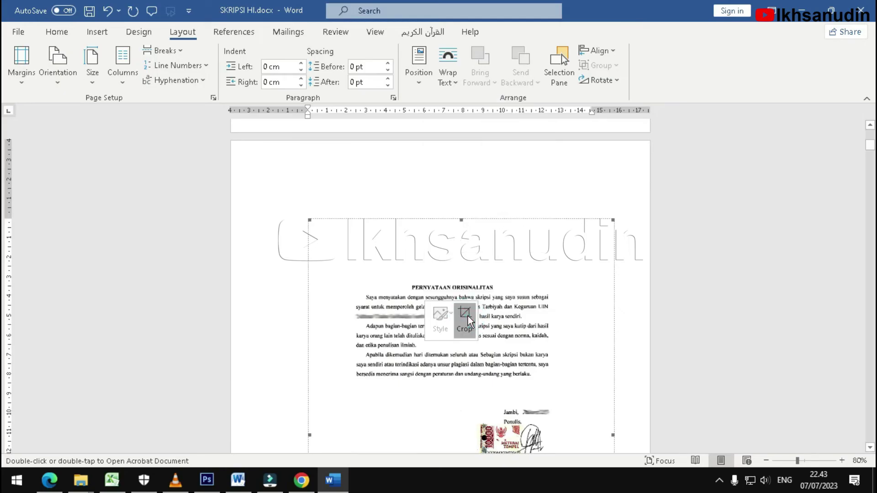
{"action": "left_click", "coordinate": [465, 320]}
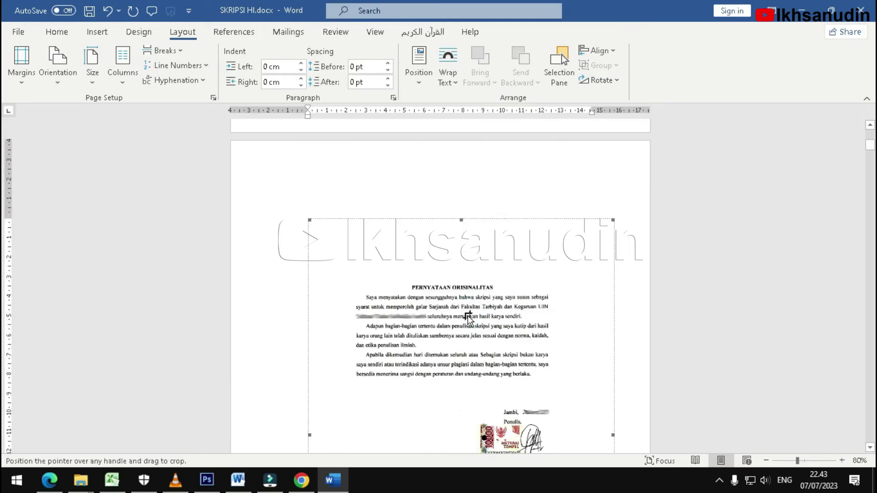
{"action": "left_click", "coordinate": [612, 221]}
{"action": "left_click_drag", "start_coordinate": [611, 220], "coordinate": [550, 282]}
{"action": "left_click", "coordinate": [569, 288]}
- Trim the empty space below the signature, undoing and redoing the bottom crop
{"action": "scroll", "coordinate": [457, 365], "scroll_direction": "down", "scroll_amount": 3}
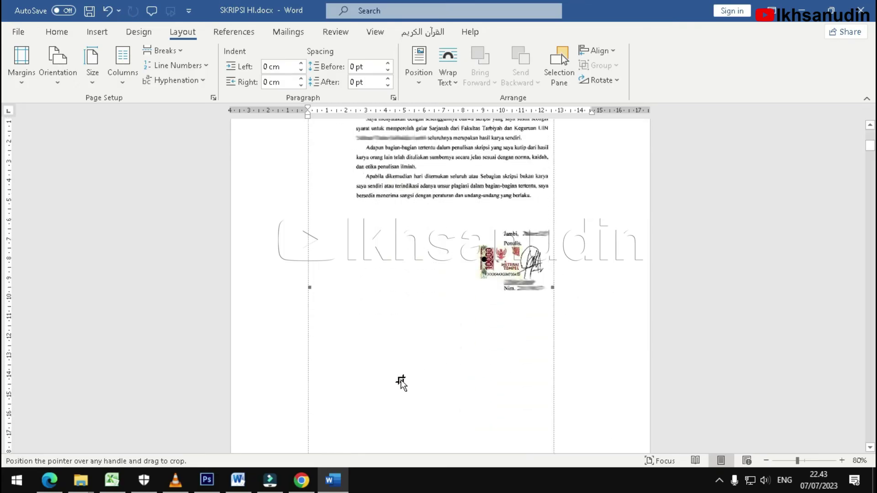
{"action": "scroll", "coordinate": [393, 379], "scroll_direction": "down", "scroll_amount": 1}
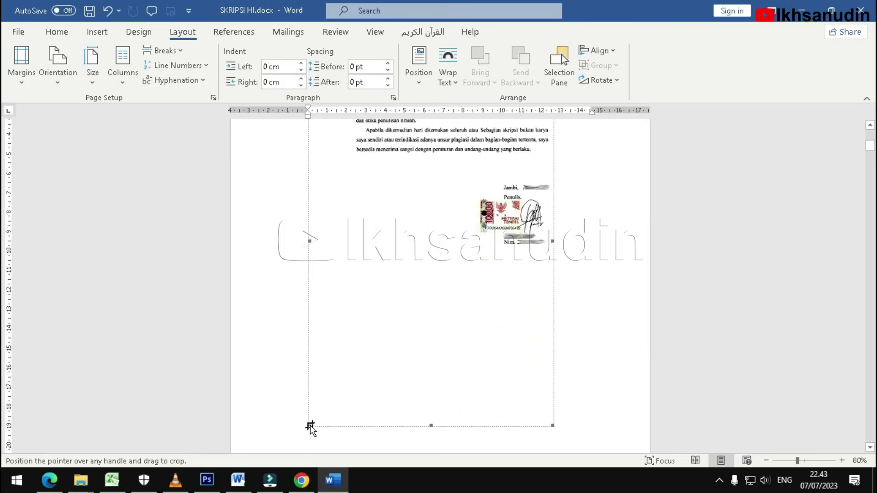
{"action": "left_click_drag", "start_coordinate": [312, 428], "coordinate": [312, 416]}
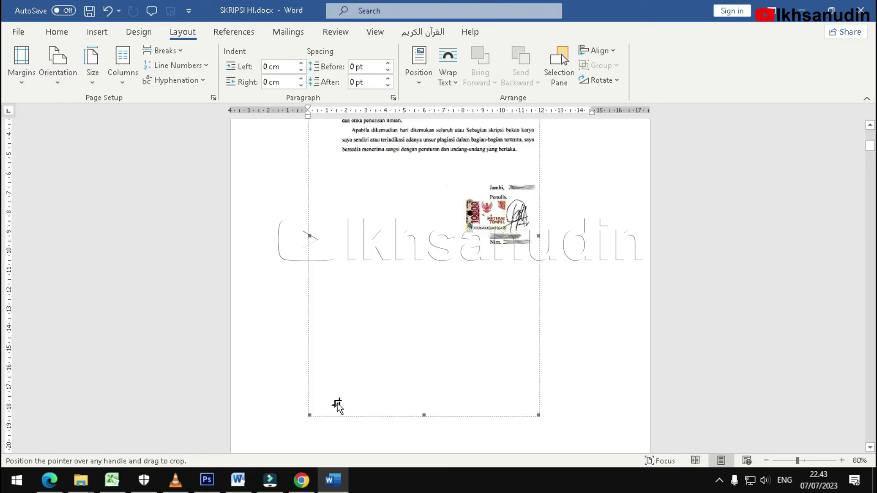
{"action": "scroll", "coordinate": [336, 405], "scroll_direction": "up", "scroll_amount": 1}
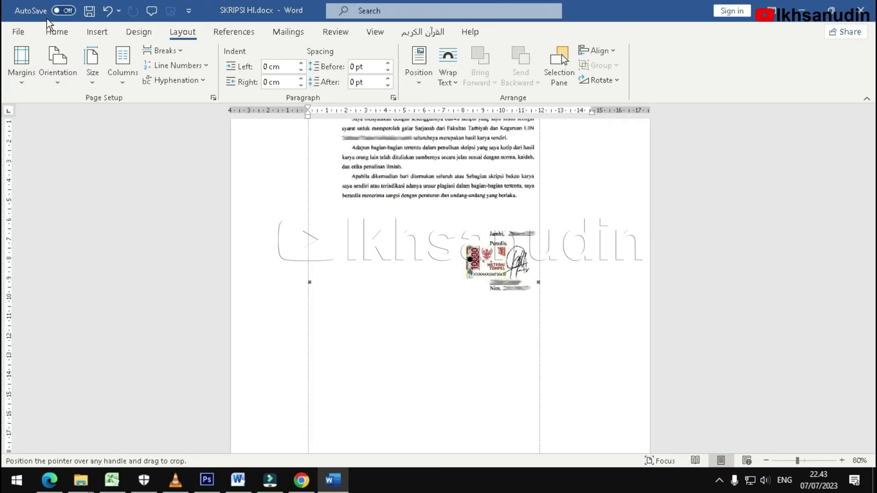
{"action": "left_click", "coordinate": [107, 11]}
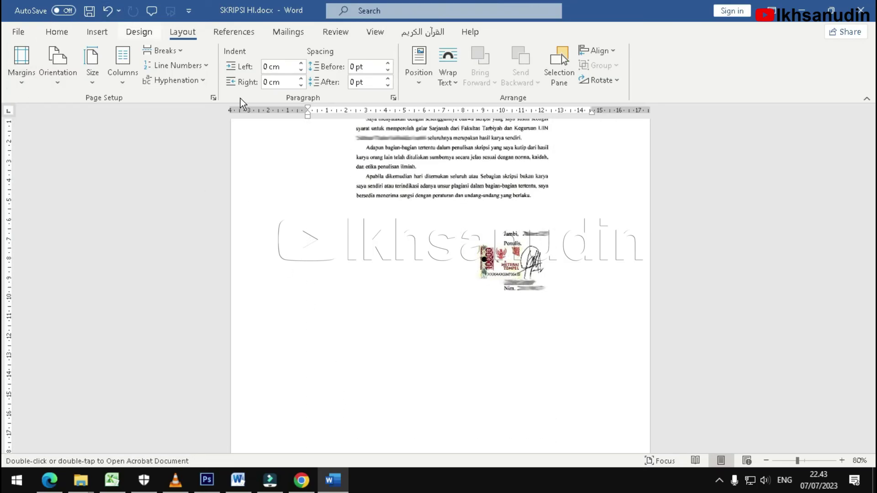
{"action": "right_click", "coordinate": [383, 313]}
{"action": "left_click", "coordinate": [421, 340]}
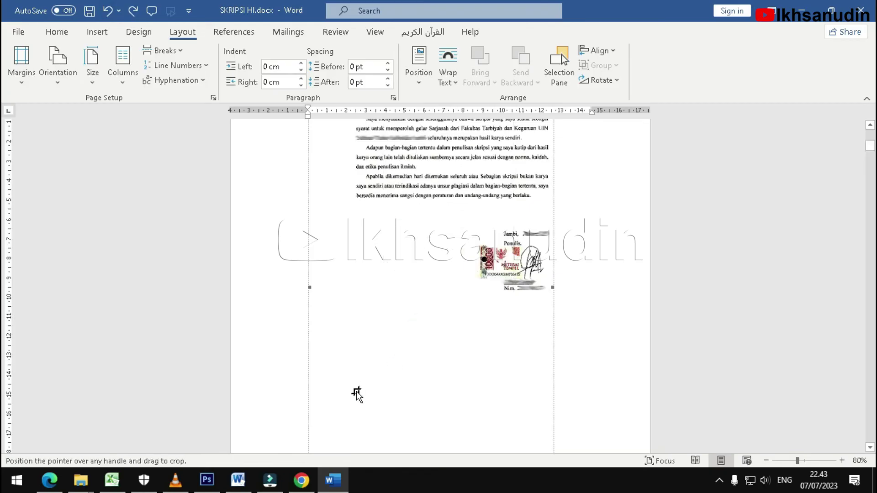
{"action": "scroll", "coordinate": [348, 402], "scroll_direction": "down", "scroll_amount": 1}
{"action": "left_click_drag", "start_coordinate": [311, 427], "coordinate": [354, 279]}
- Resize the cropped statement with its bottom-right and top-right corner handles to fit the margins
{"action": "scroll", "coordinate": [556, 304], "scroll_direction": "up", "scroll_amount": 3}
{"action": "scroll", "coordinate": [590, 292], "scroll_direction": "up", "scroll_amount": 1}
{"action": "scroll", "coordinate": [548, 306], "scroll_direction": "down", "scroll_amount": 2}
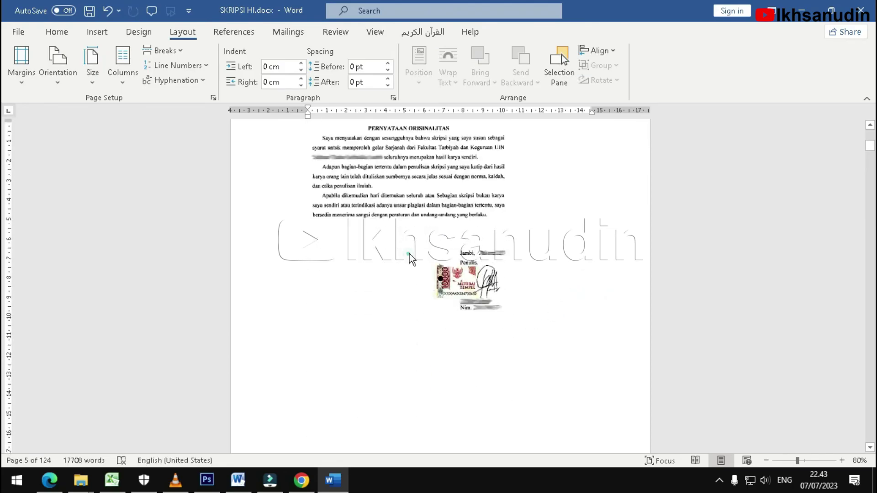
{"action": "scroll", "coordinate": [457, 302], "scroll_direction": "down", "scroll_amount": 2}
{"action": "left_click_drag", "start_coordinate": [508, 274], "coordinate": [596, 401]}
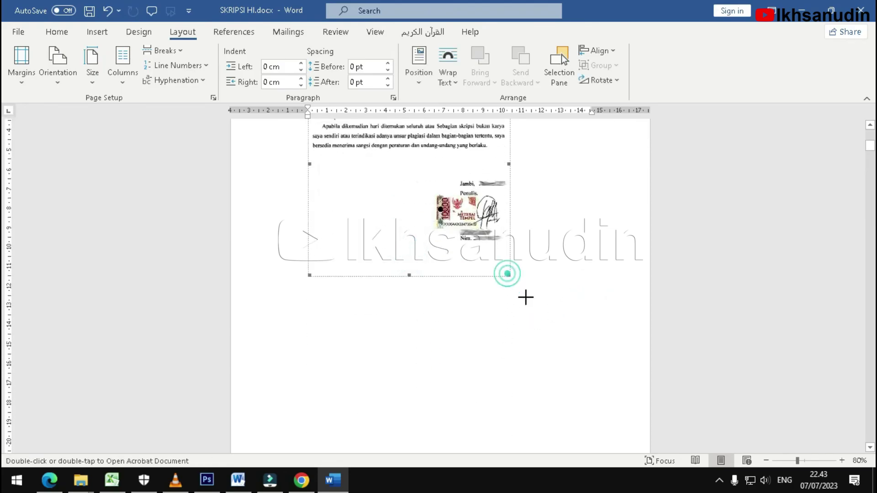
{"action": "scroll", "coordinate": [520, 372], "scroll_direction": "up", "scroll_amount": 2}
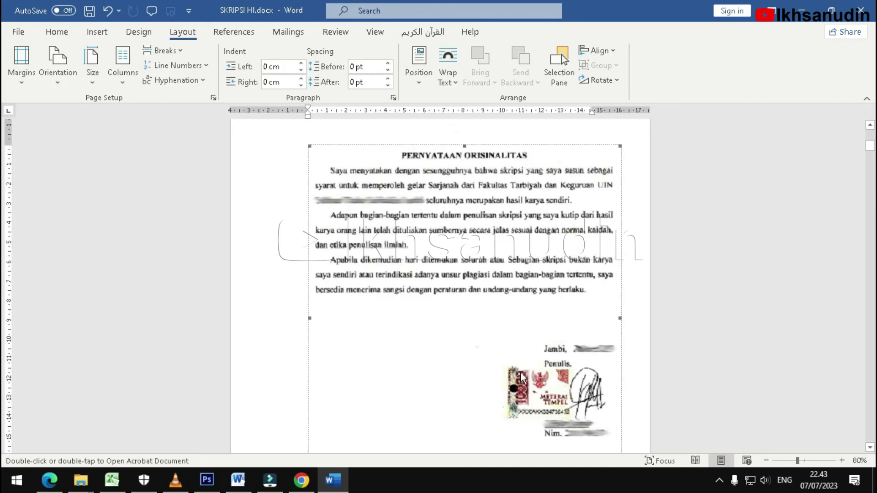
{"action": "scroll", "coordinate": [564, 289], "scroll_direction": "up", "scroll_amount": 2}
{"action": "left_click_drag", "start_coordinate": [619, 215], "coordinate": [588, 254]}
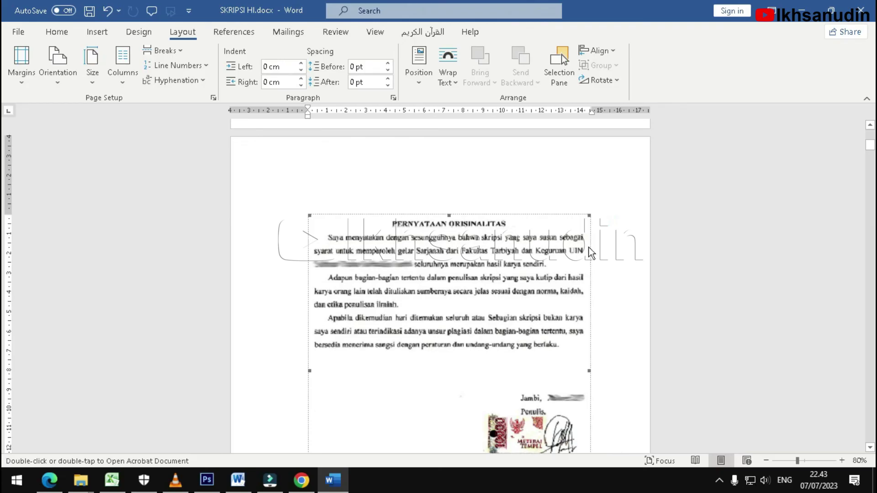
{"action": "scroll", "coordinate": [588, 263], "scroll_direction": "up", "scroll_amount": 2}
{"action": "scroll", "coordinate": [588, 263], "scroll_direction": "down", "scroll_amount": 2}
{"action": "scroll", "coordinate": [617, 312], "scroll_direction": "down", "scroll_amount": 1}
{"action": "scroll", "coordinate": [617, 311], "scroll_direction": "down", "scroll_amount": 1}
{"action": "scroll", "coordinate": [617, 312], "scroll_direction": "down", "scroll_amount": 1}
{"action": "scroll", "coordinate": [355, 224], "scroll_direction": "up", "scroll_amount": 1}
{"action": "scroll", "coordinate": [392, 183], "scroll_direction": "up", "scroll_amount": 1}
{"action": "scroll", "coordinate": [489, 361], "scroll_direction": "down", "scroll_amount": 1}
{"action": "scroll", "coordinate": [500, 348], "scroll_direction": "up", "scroll_amount": 3}
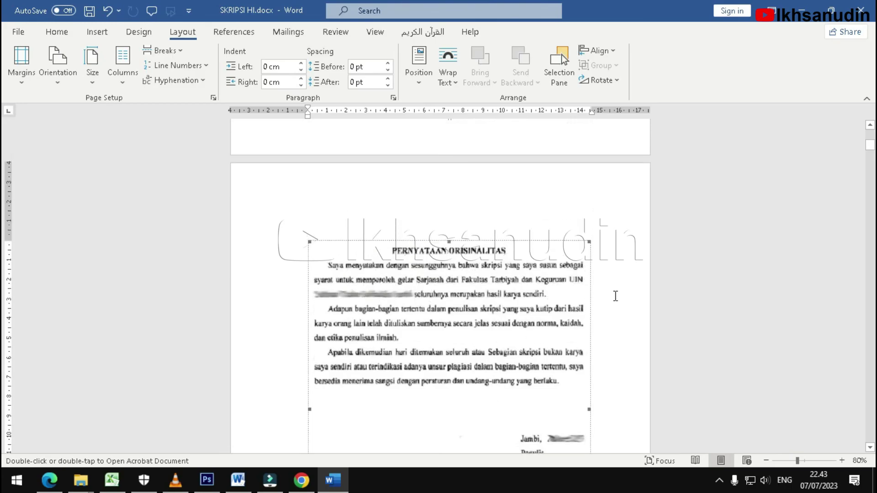
{"action": "scroll", "coordinate": [594, 304], "scroll_direction": "down", "scroll_amount": 5}
{"action": "scroll", "coordinate": [542, 319], "scroll_direction": "down", "scroll_amount": 1}
{"action": "scroll", "coordinate": [419, 317], "scroll_direction": "up", "scroll_amount": 1}
{"action": "scroll", "coordinate": [419, 315], "scroll_direction": "up", "scroll_amount": 2}
{"action": "left_click", "coordinate": [419, 314]}
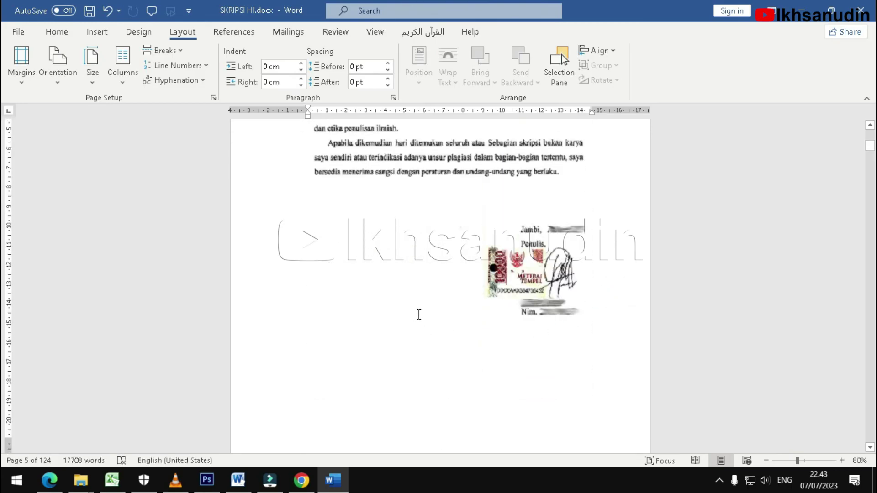
{"action": "scroll", "coordinate": [409, 306], "scroll_direction": "up", "scroll_amount": 1}
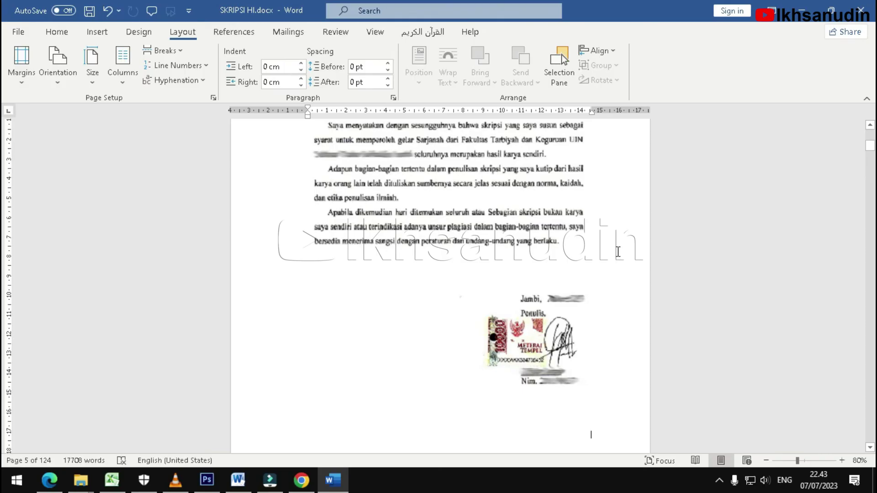
{"action": "scroll", "coordinate": [617, 251], "scroll_direction": "up", "scroll_amount": 1}
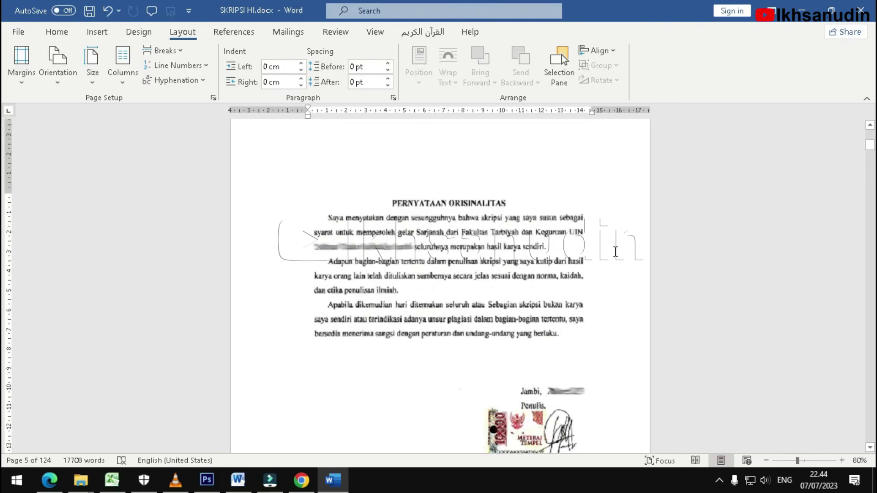